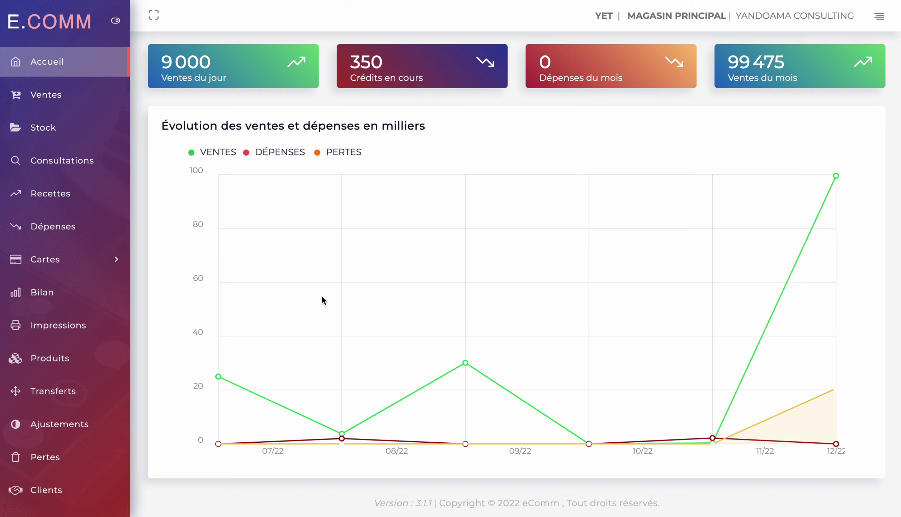
Open the Inventaire view of the Bilan des Opérations page
scroll(322, 294, "down", 1)
scroll(322, 295, "up", 5)
scroll(321, 297, "left", 10)
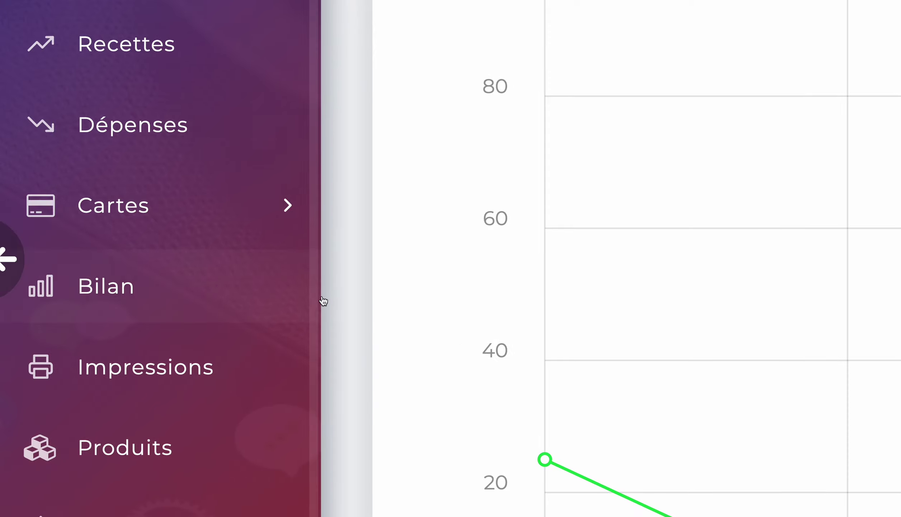
scroll(322, 301, "down", 2)
scroll(266, 255, "down", 2)
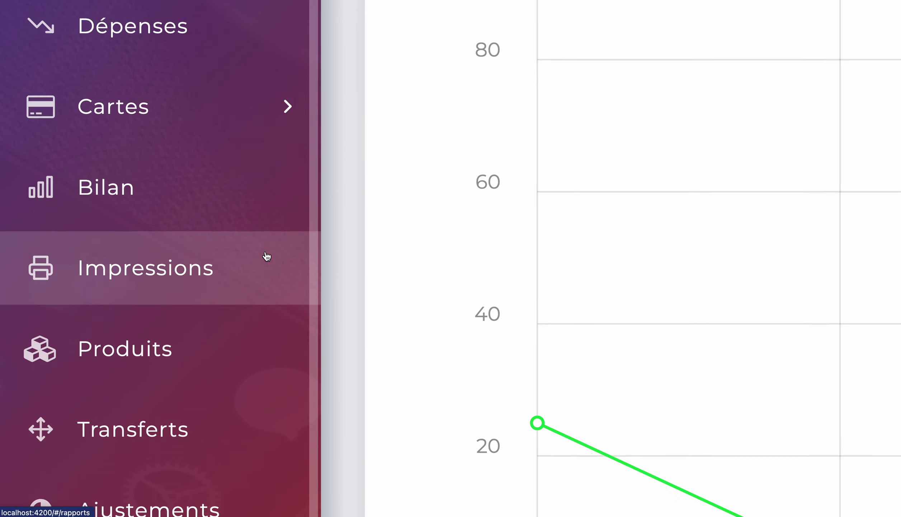
scroll(266, 256, "up", 2)
scroll(267, 256, "down", 2)
scroll(267, 256, "up", 2)
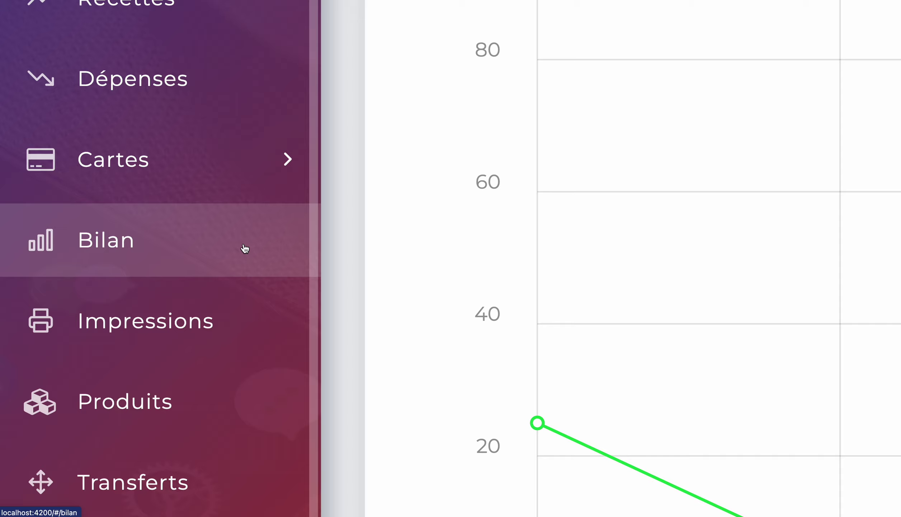
left_click(185, 253)
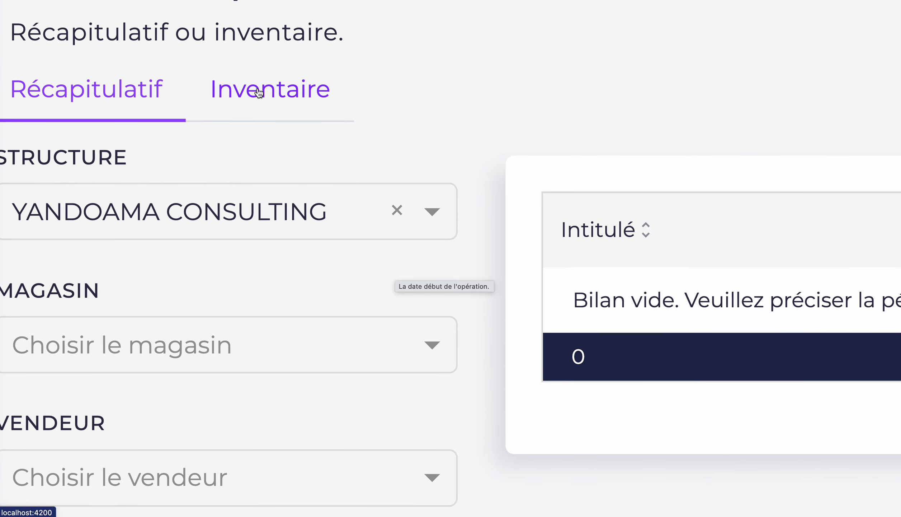
left_click(283, 96)
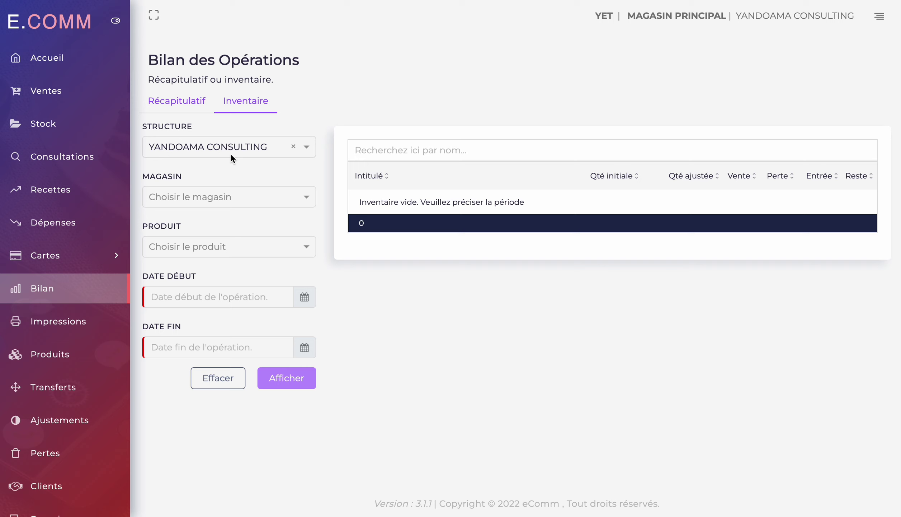
Display the inventory of the BOUTIQUE PRINCIPALE store for the period 01/12/2022 to 27/12/2022
left_click(225, 197)
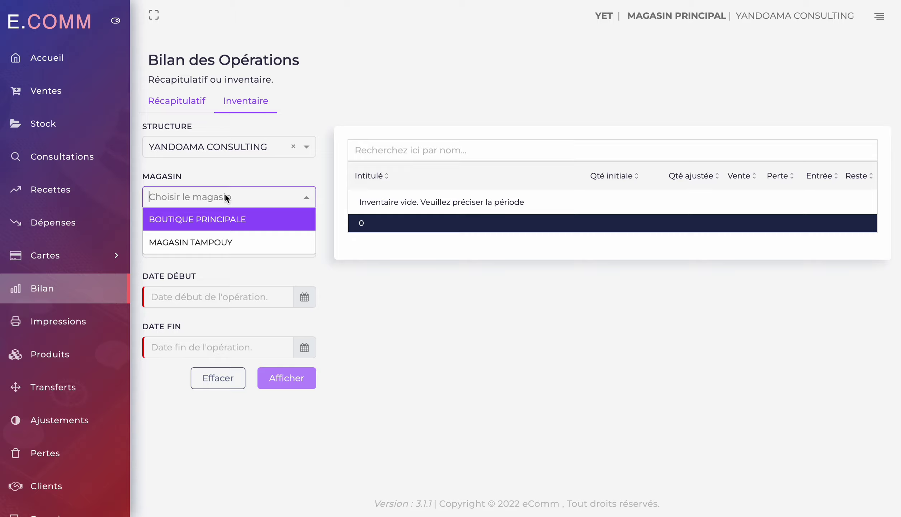
left_click(216, 218)
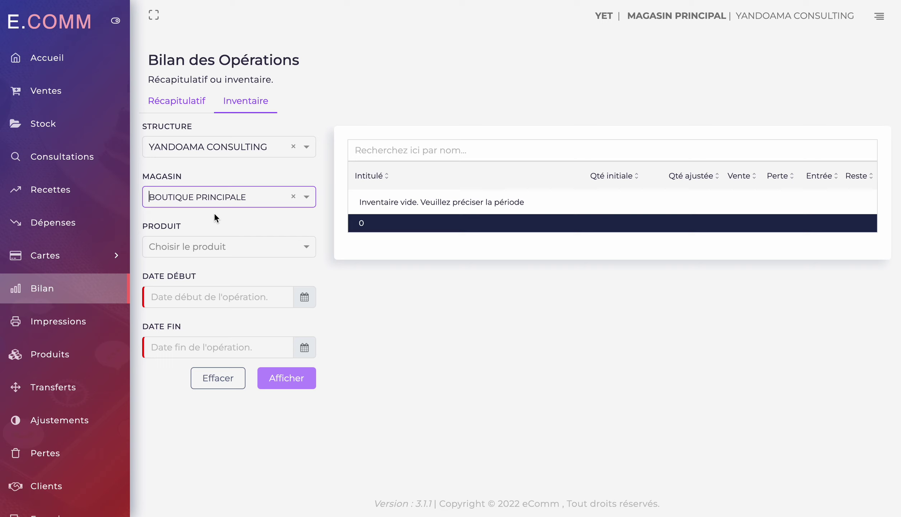
left_click(305, 300)
left_click(208, 360)
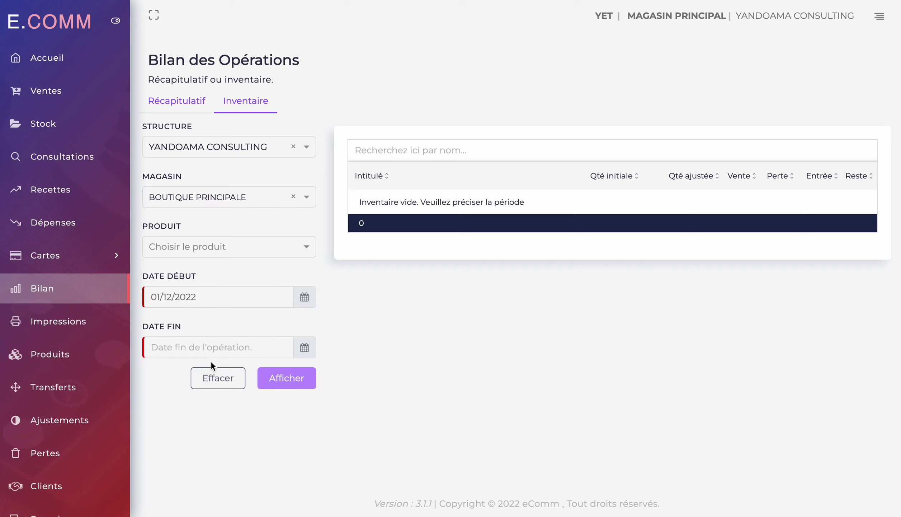
left_click(304, 348)
left_click(172, 484)
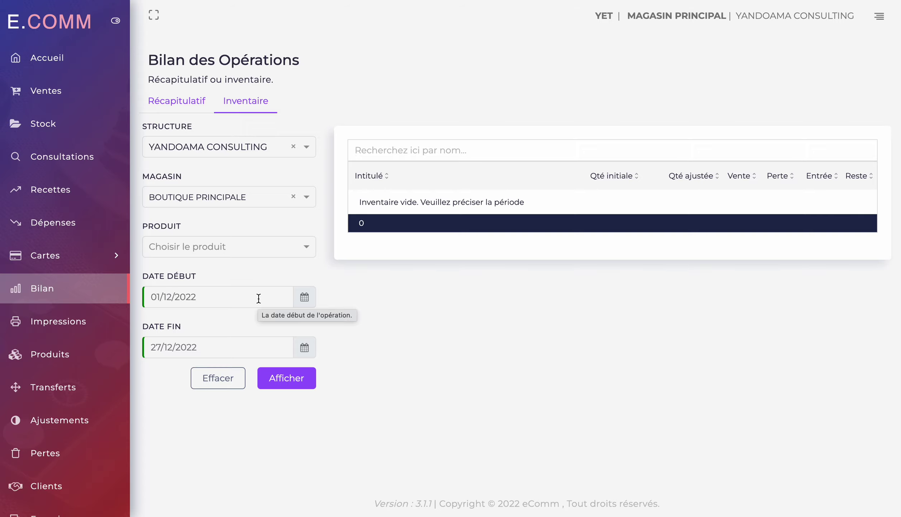
left_click(282, 380)
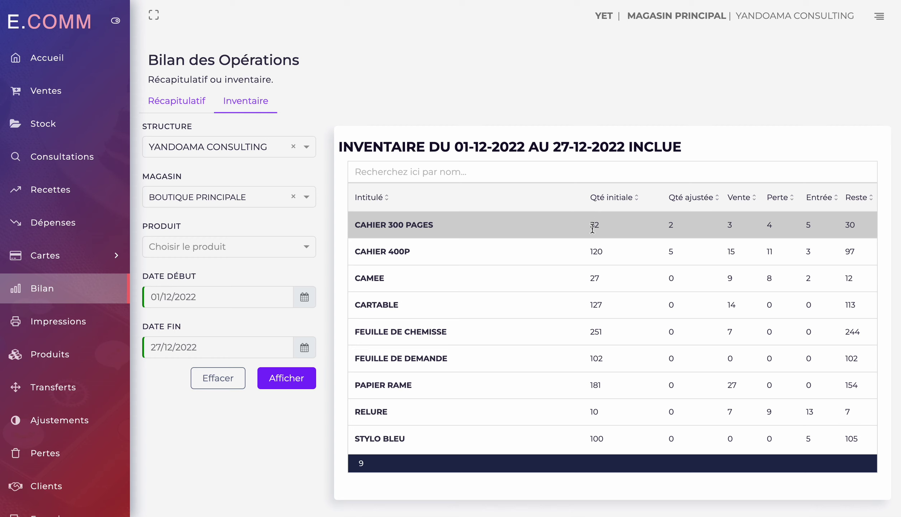
Examine the CAHIER 300 PAGES row from initial quantity through adjustments, sales and losses to remaining stock, relating it to the start and end dates
triple_click(415, 225)
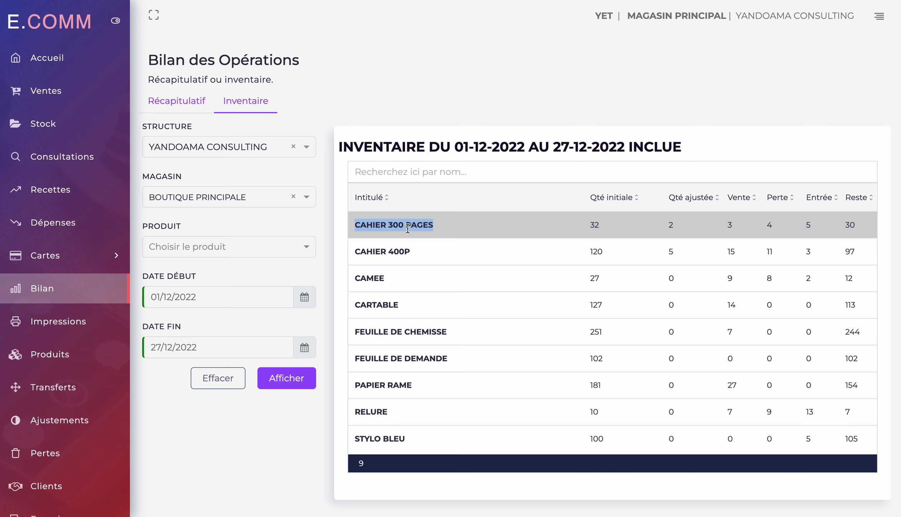
double_click(594, 225)
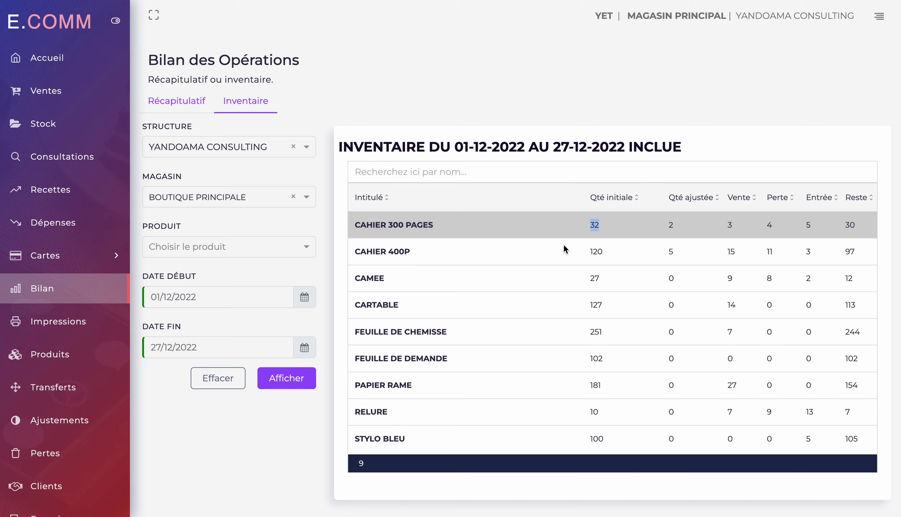
left_click_drag(225, 298, 144, 298)
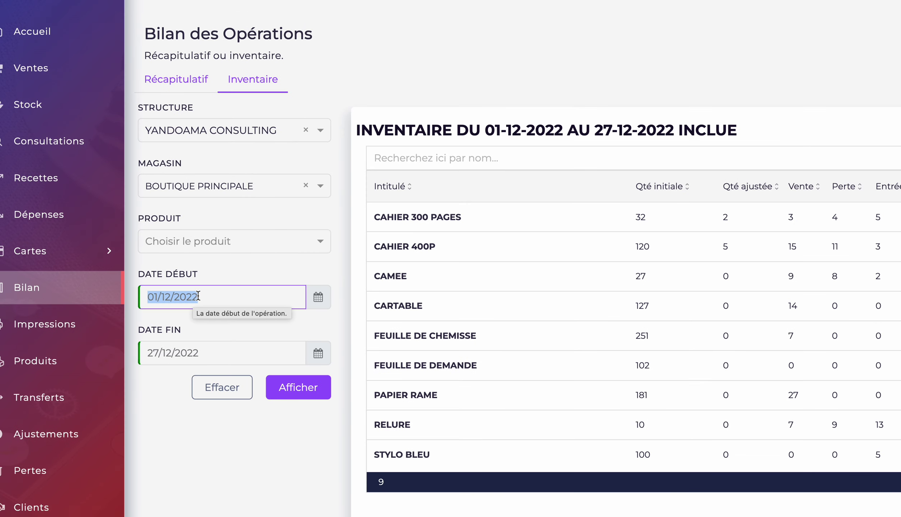
double_click(641, 217)
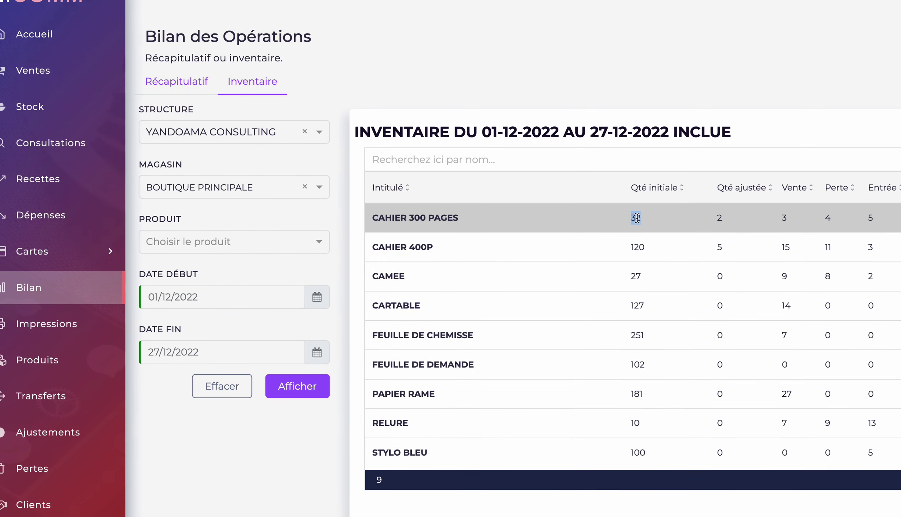
double_click(719, 218)
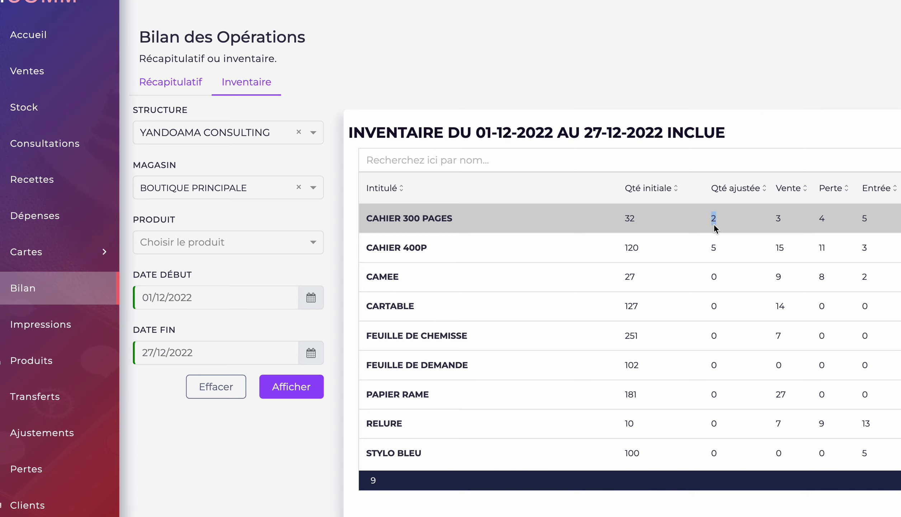
scroll(714, 223, "right", 3)
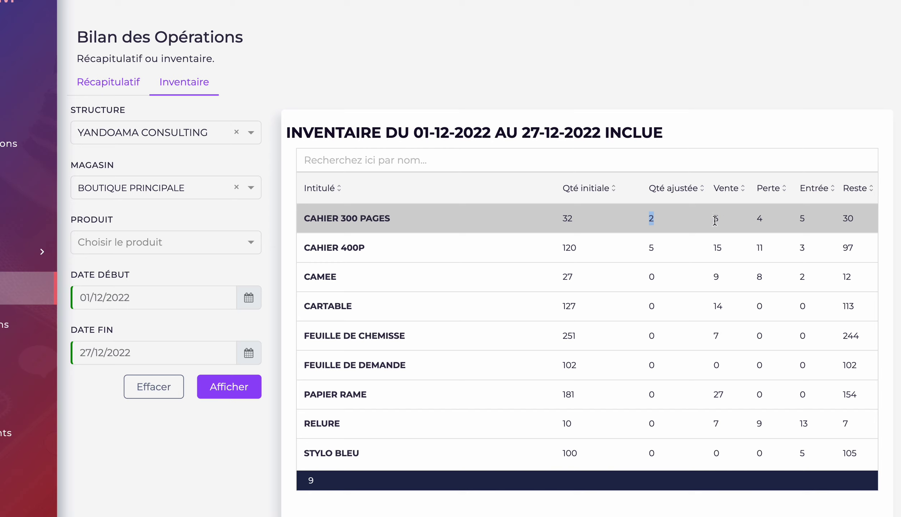
double_click(715, 220)
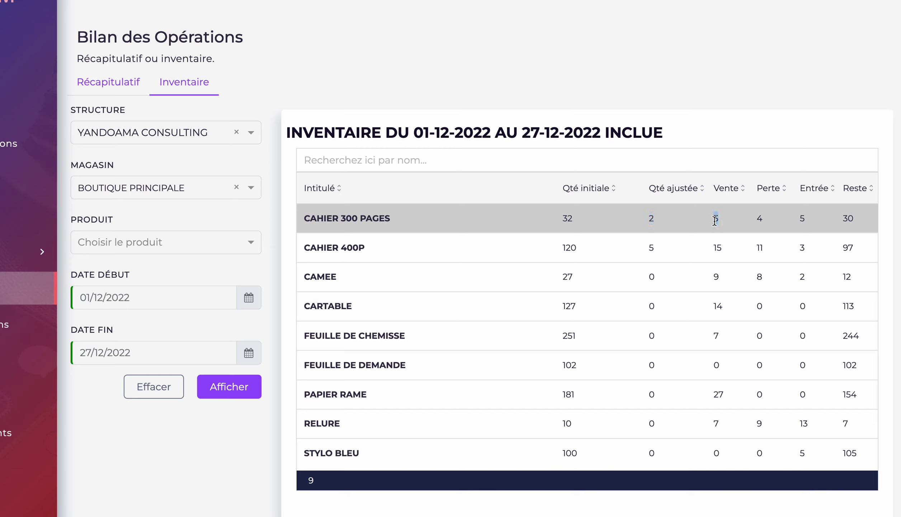
left_click(760, 217)
left_click(135, 357)
left_click_drag(135, 357, 74, 358)
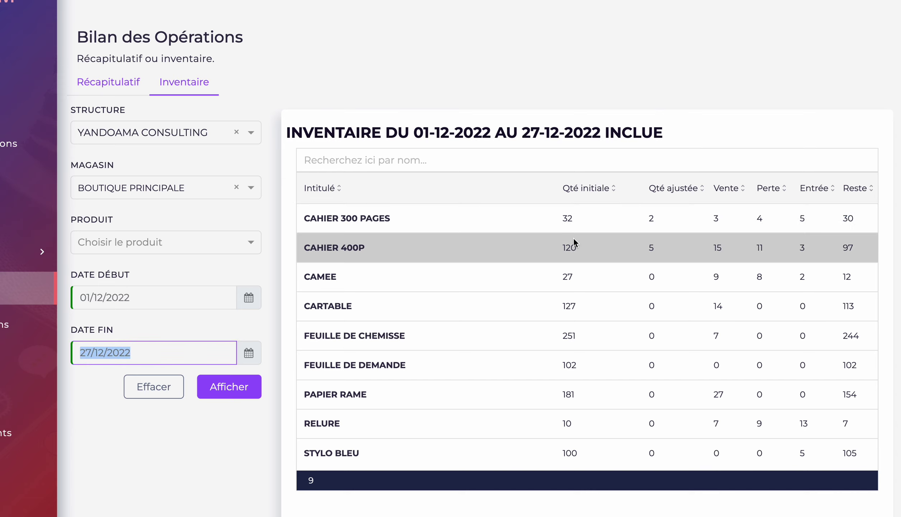
left_click_drag(842, 218, 856, 218)
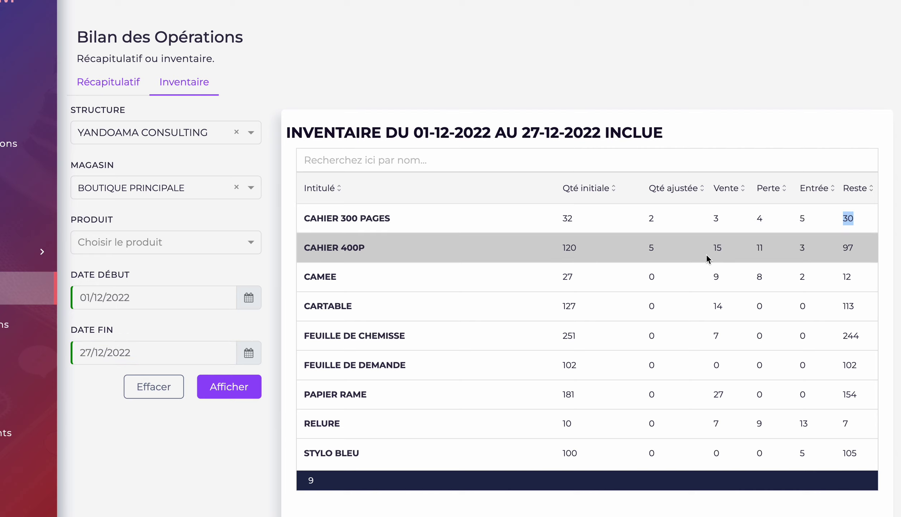
Examine the CAMEE row's initial quantity, sales, losses, entries and remaining stock in the inventory table
double_click(324, 276)
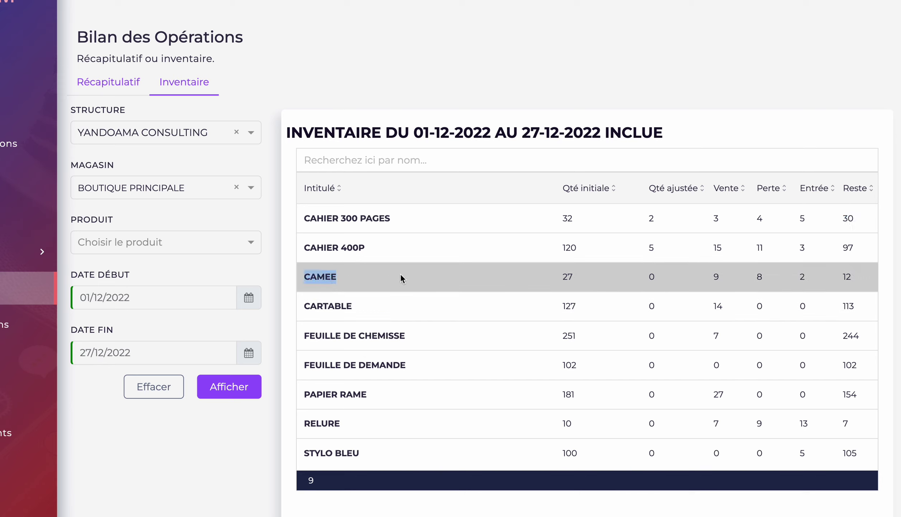
double_click(568, 276)
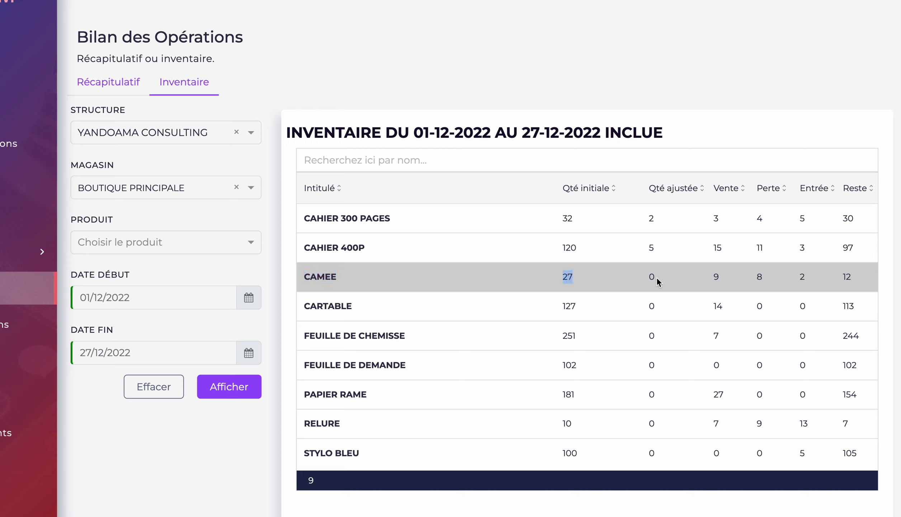
left_click_drag(714, 279, 715, 279)
double_click(757, 277)
double_click(799, 279)
double_click(844, 276)
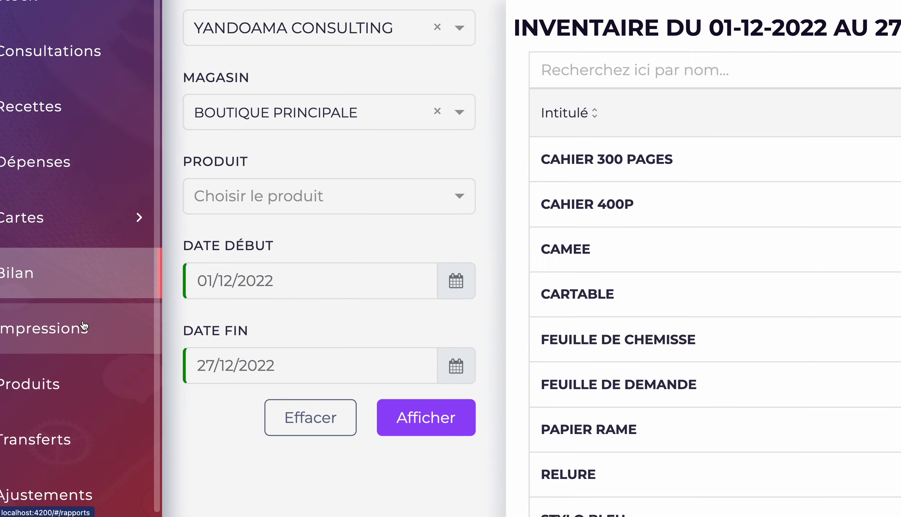
Open the Impressions page for editing or printing reports
scroll(83, 323, "down", 1)
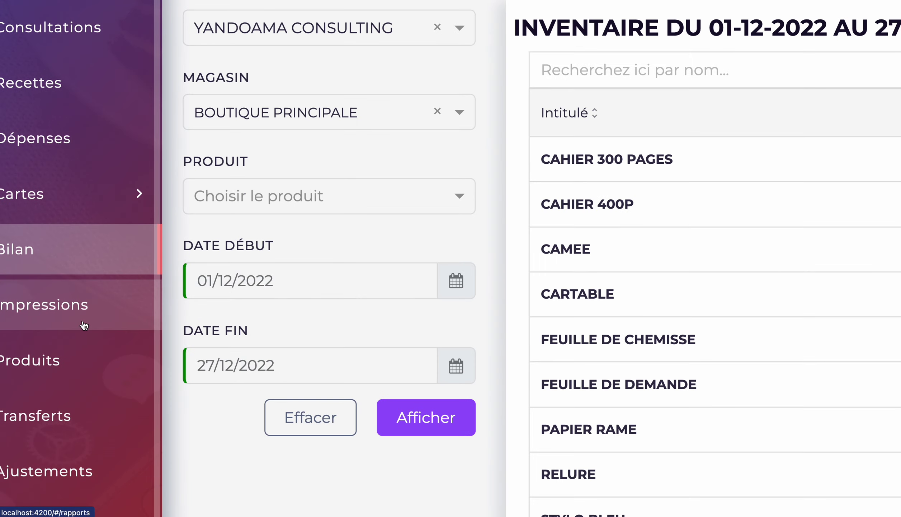
scroll(83, 325, "down", 1)
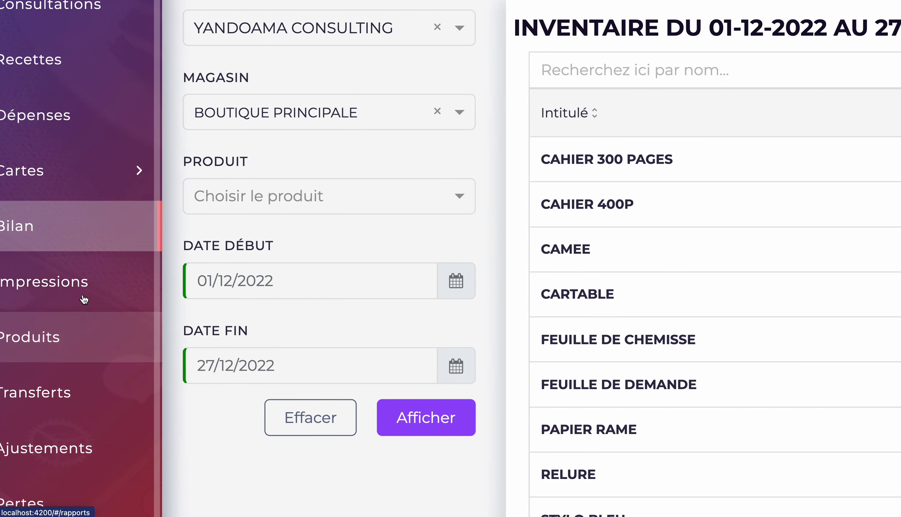
left_click(87, 291)
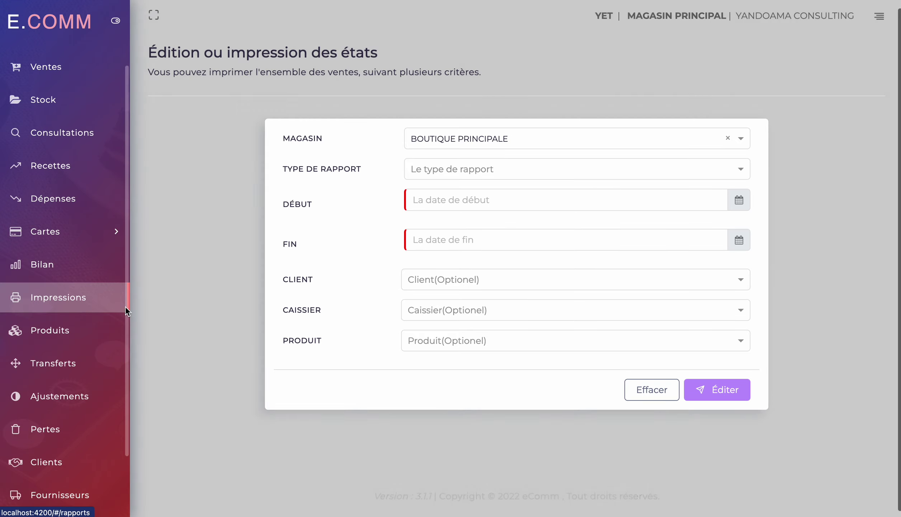
scroll(94, 330, "up", 1)
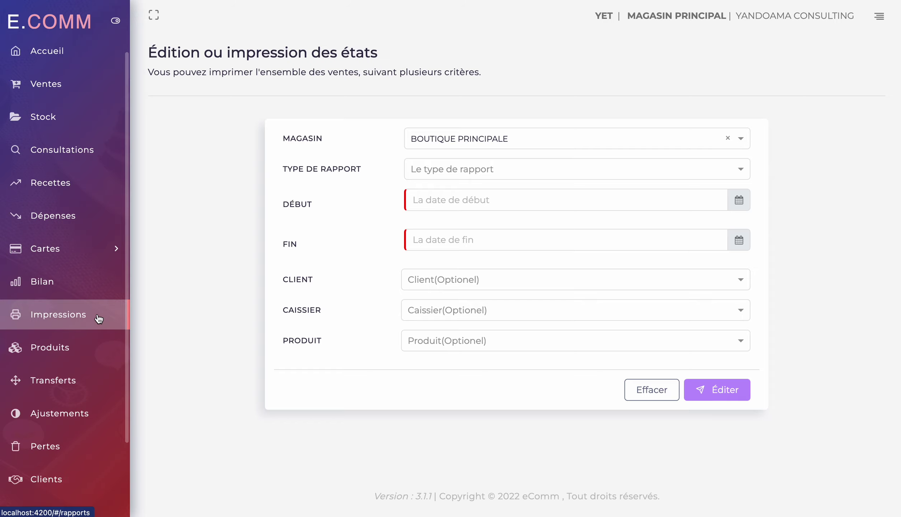
scroll(99, 319, "up", 1)
scroll(103, 315, "down", 2)
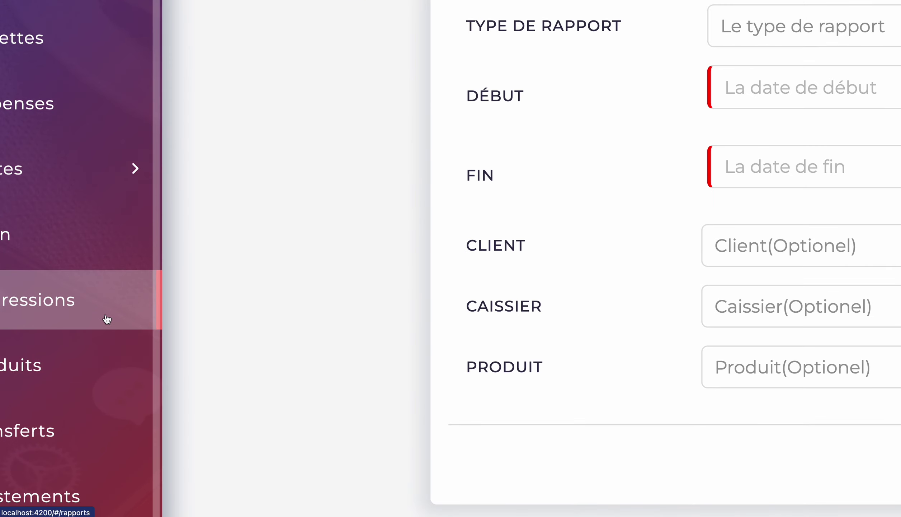
scroll(158, 278, "down", 3)
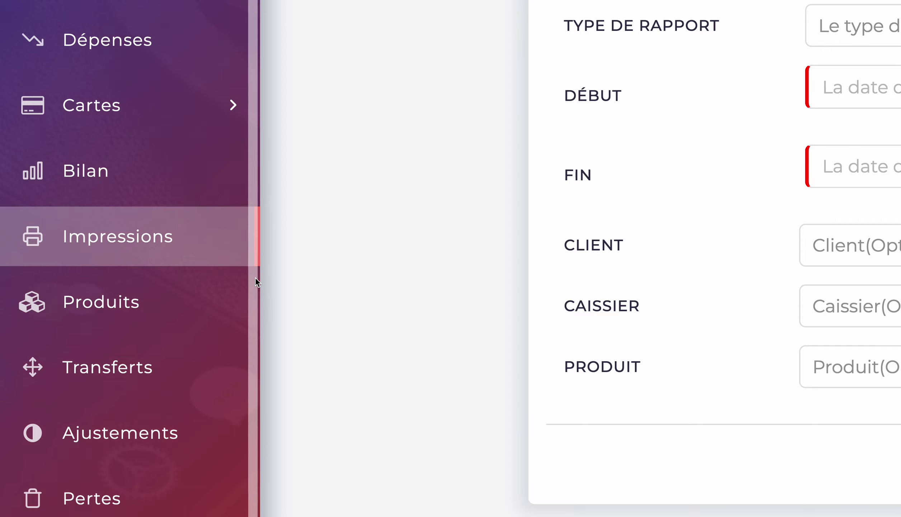
scroll(255, 277, "up", 4)
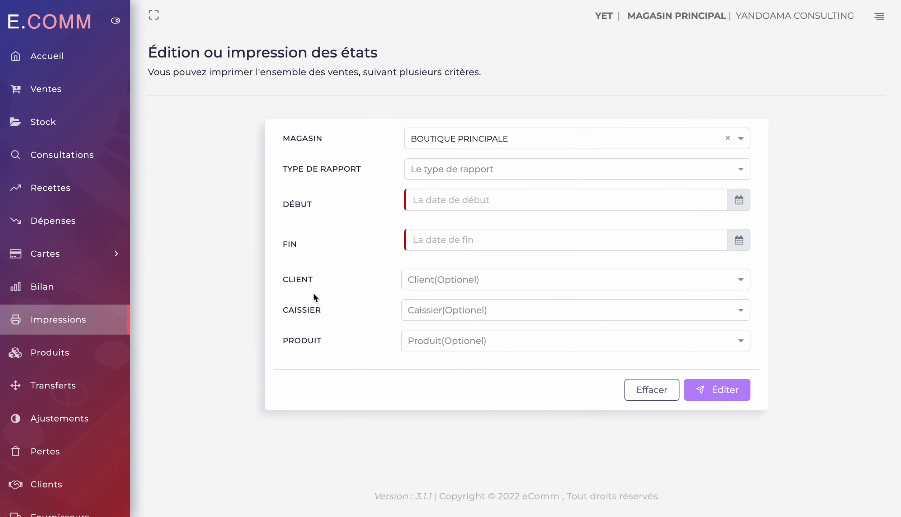
Generate an Inventaire du stock report for the period 01/12/2022 to 27/12/2022
left_click(524, 169)
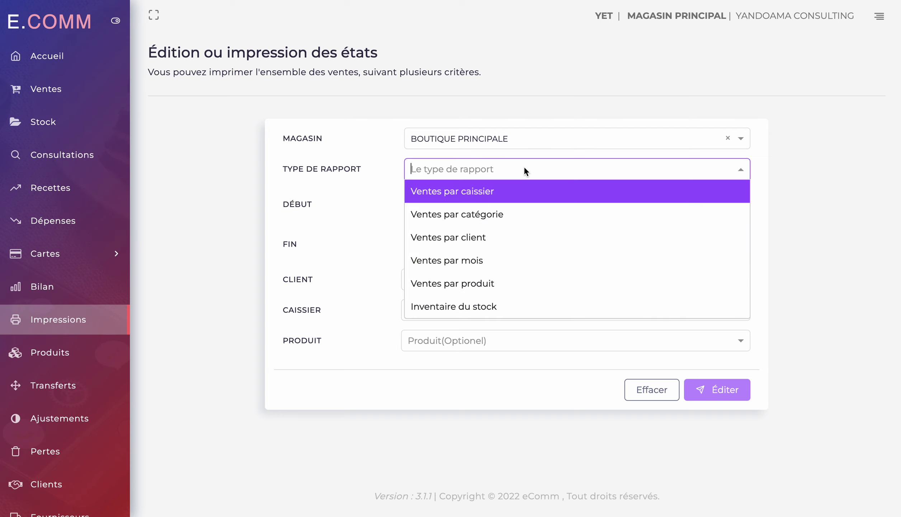
type("in")
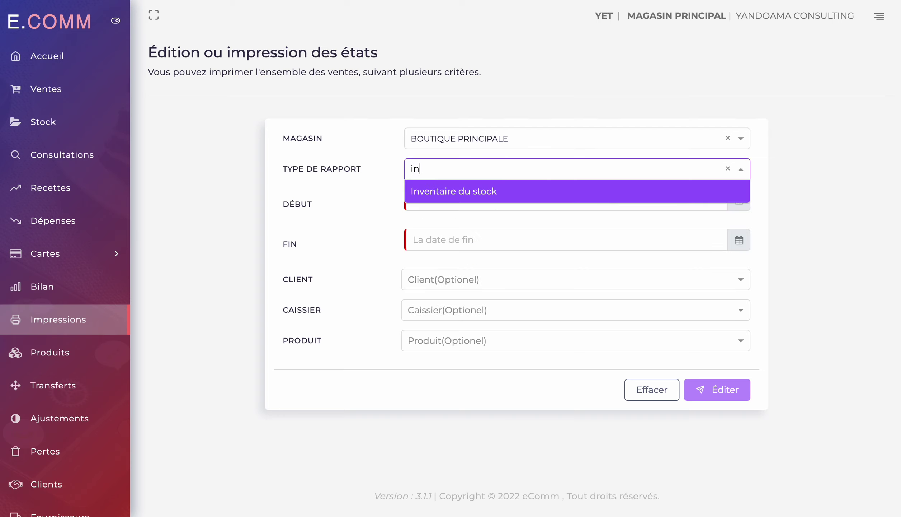
left_click(463, 192)
left_click(739, 199)
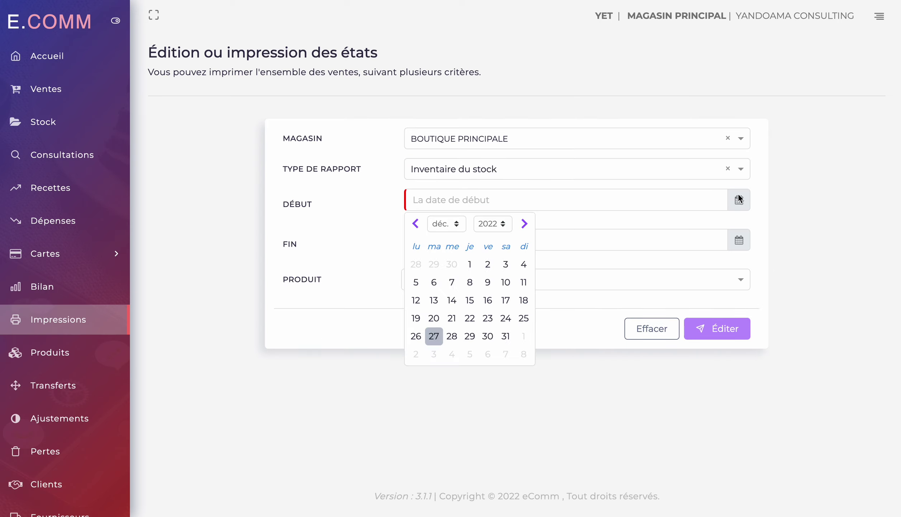
left_click(470, 261)
left_click(739, 247)
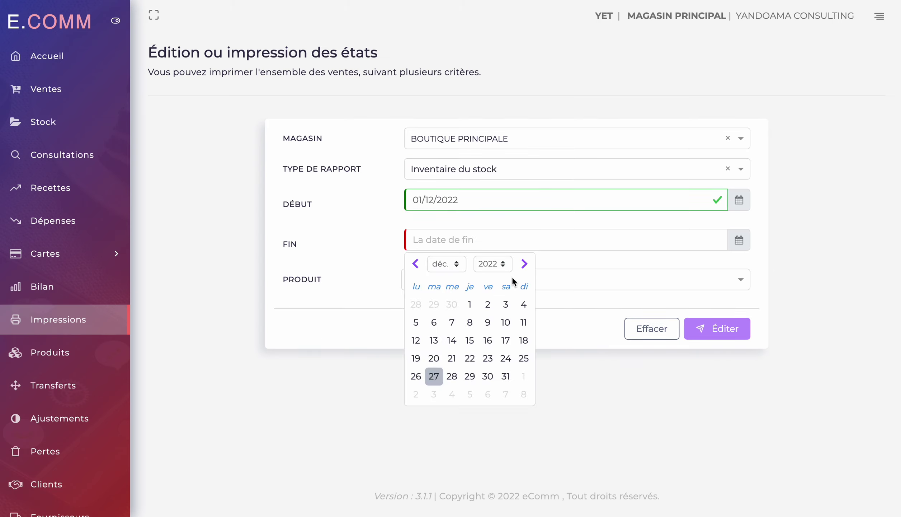
left_click(438, 377)
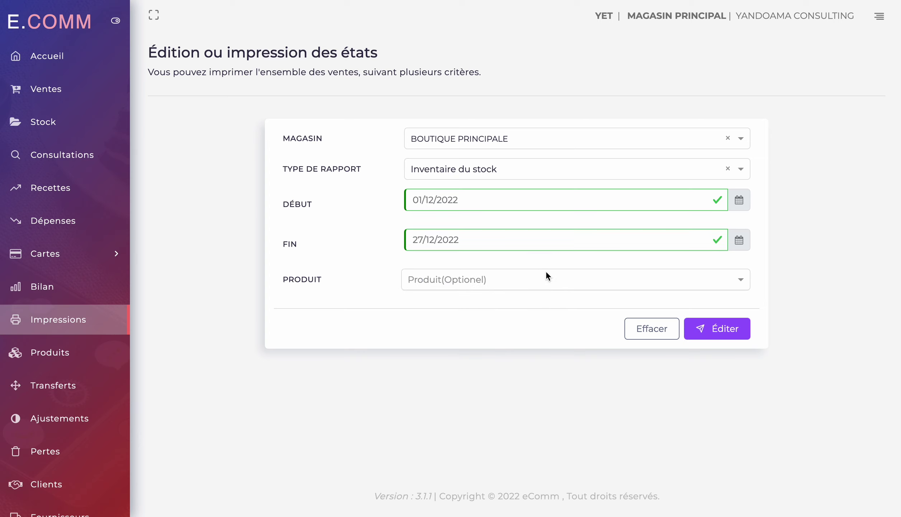
left_click(709, 333)
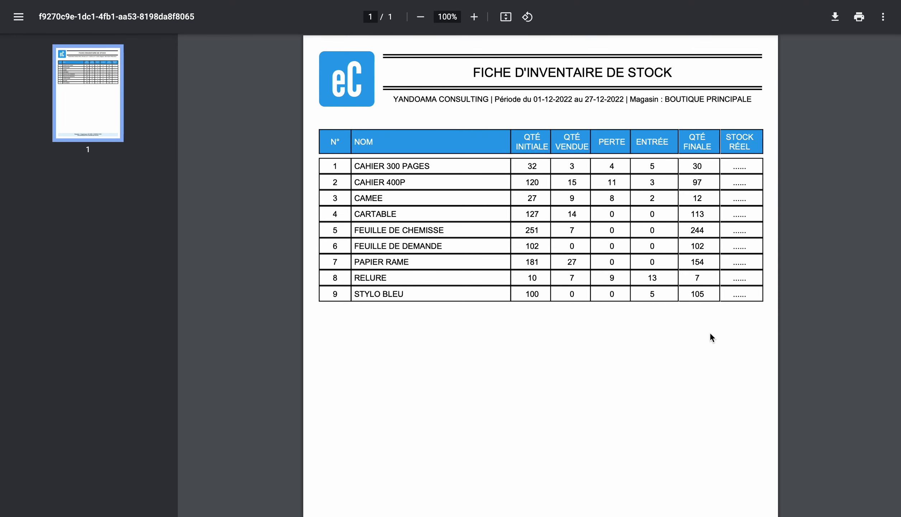
Enlarge the stock inventory report to the full window width without page thumbnails and review its heading and quantity columns
left_click(506, 17)
left_click(506, 16)
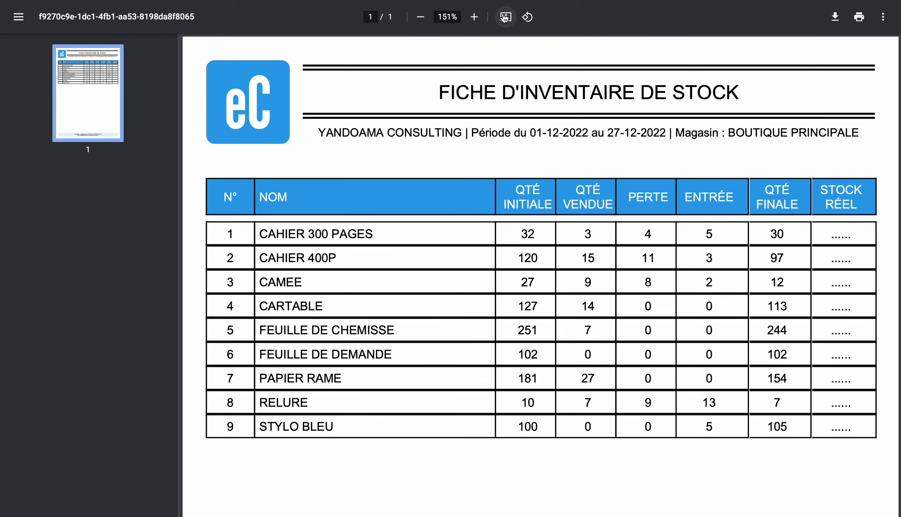
left_click(18, 17)
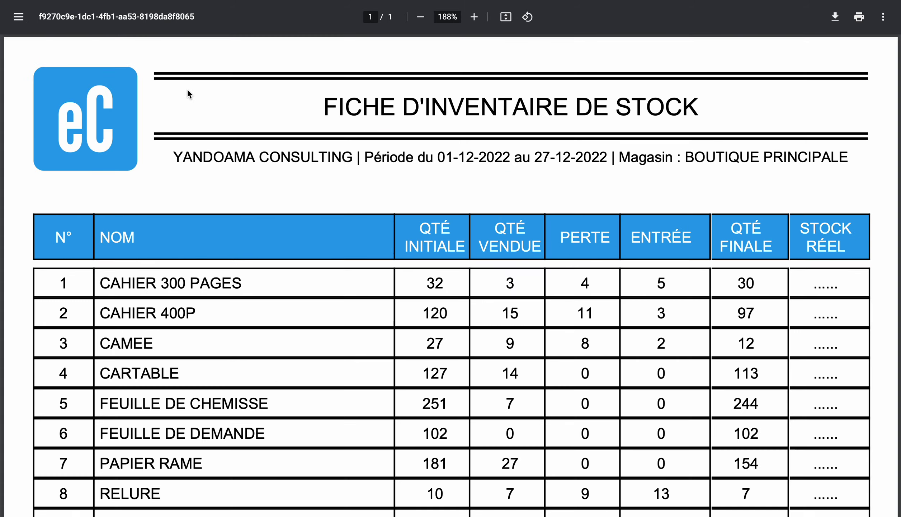
scroll(270, 123, "down", 2)
scroll(270, 124, "up", 2)
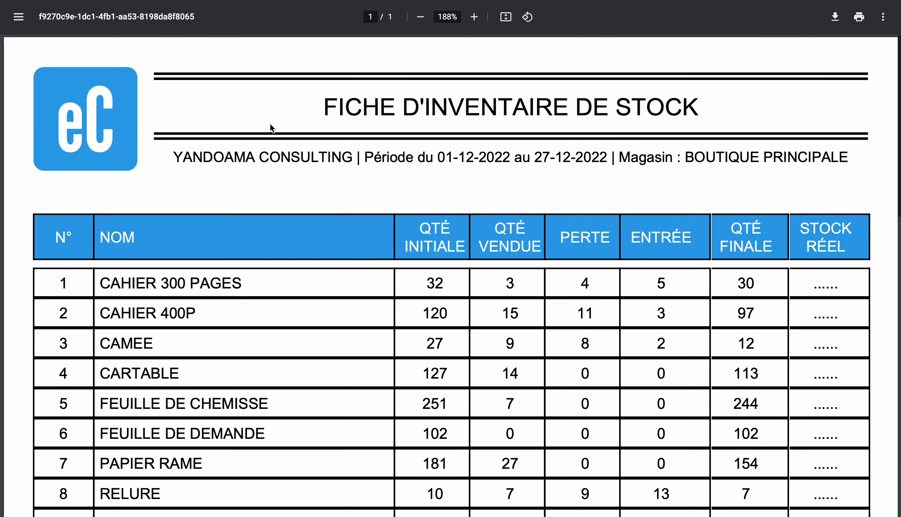
scroll(271, 123, "down", 3)
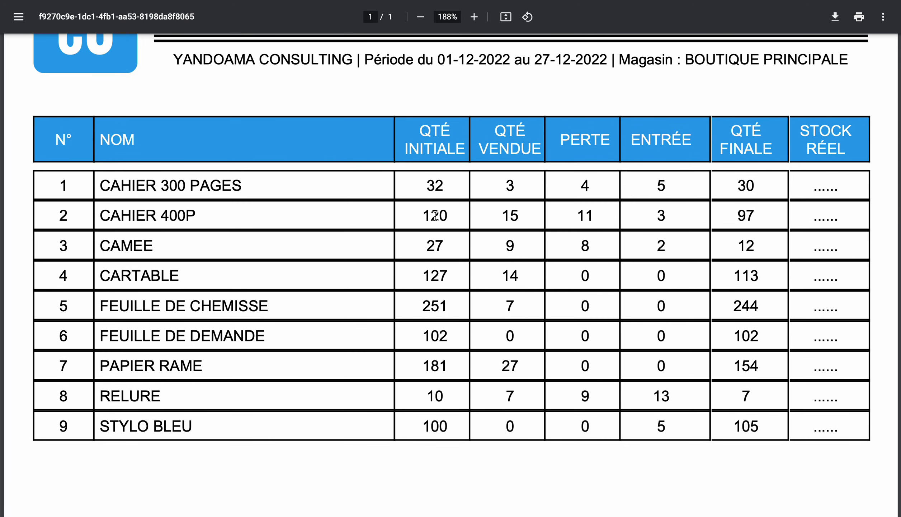
scroll(435, 215, "up", 3)
scroll(544, 244, "down", 2)
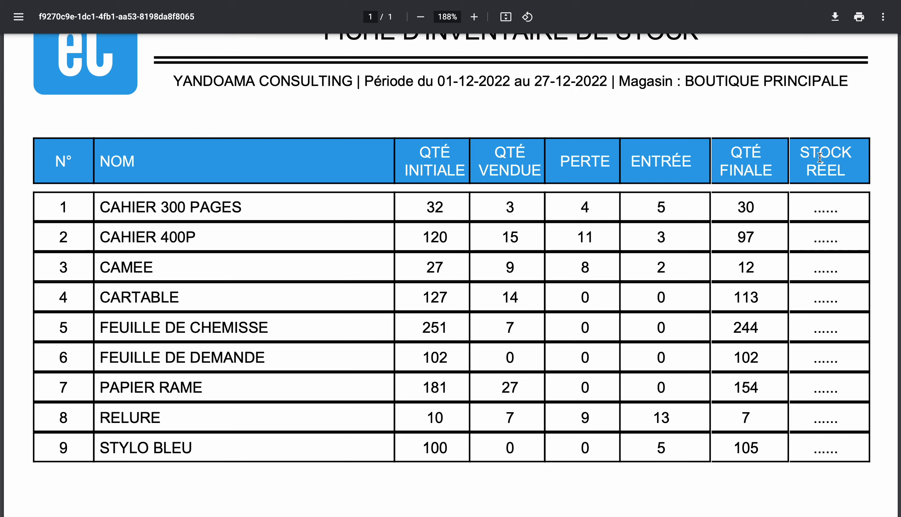
Examine the STOCK RÉEL column heading and the CAHIER 300 PAGES row up to its STOCK RÉEL entry
left_click_drag(800, 148, 830, 189)
triple_click(819, 209)
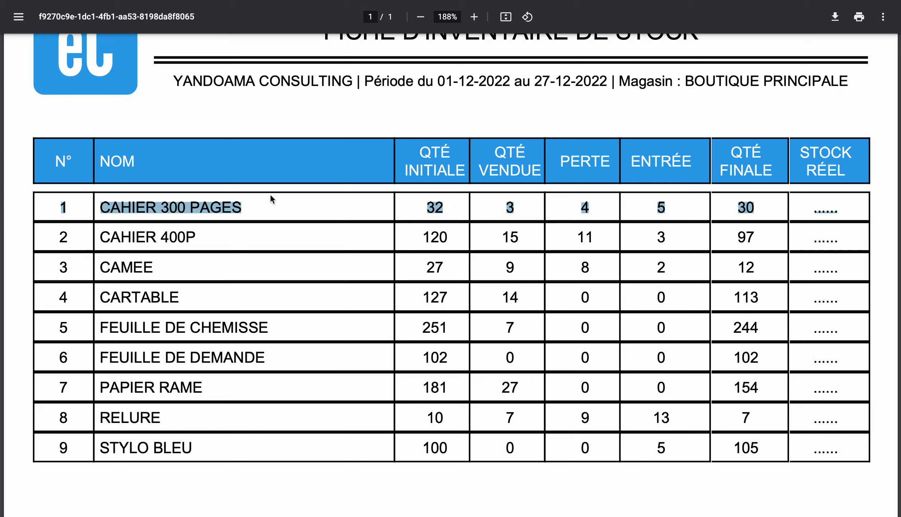
double_click(182, 211)
triple_click(182, 211)
left_click(836, 212)
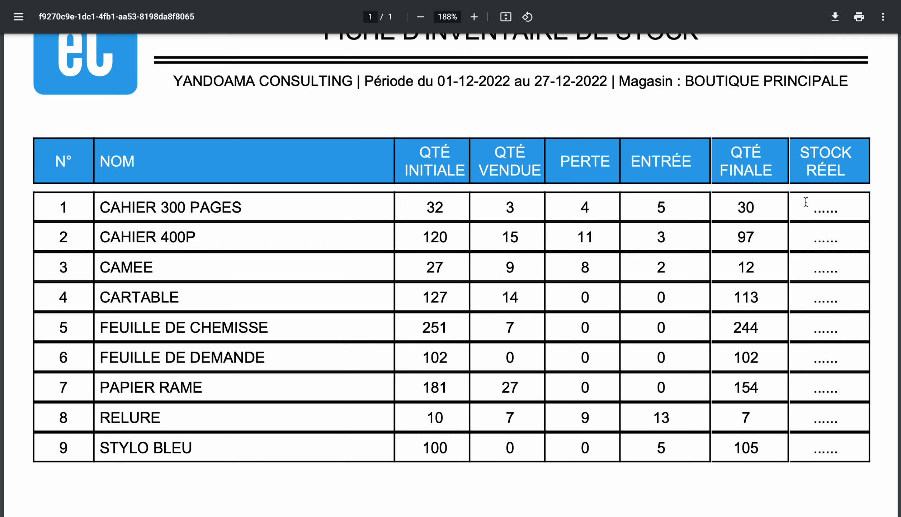
Compare the QTÉ FINALE values with the STOCK RÉEL spaces in the first product rows and close the report
left_click_drag(816, 212, 844, 210)
left_click(812, 241)
left_click_drag(812, 242, 842, 269)
left_click_drag(814, 302, 847, 302)
left_click_drag(735, 207, 809, 215)
left_click_drag(740, 235, 821, 238)
left_click_drag(735, 205, 755, 207)
left_click(822, 210)
scroll(751, 268, "down", 1)
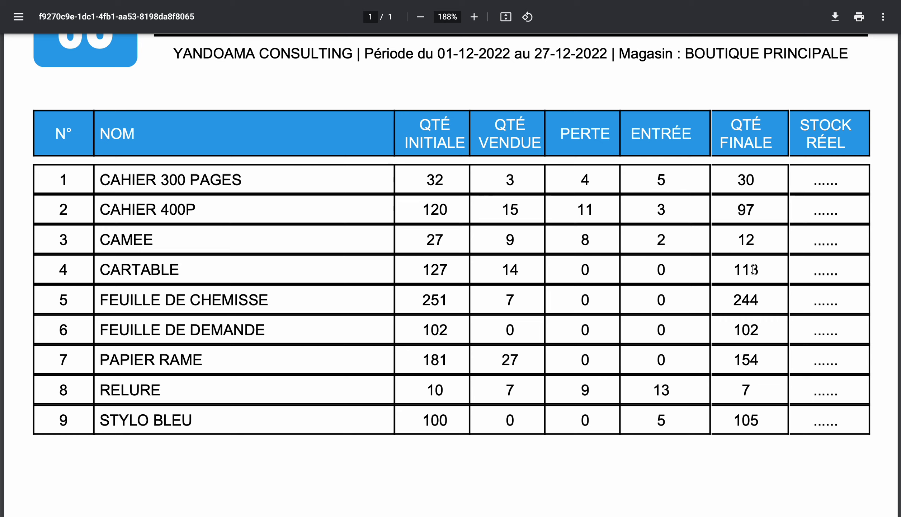
key("ctrl+w")
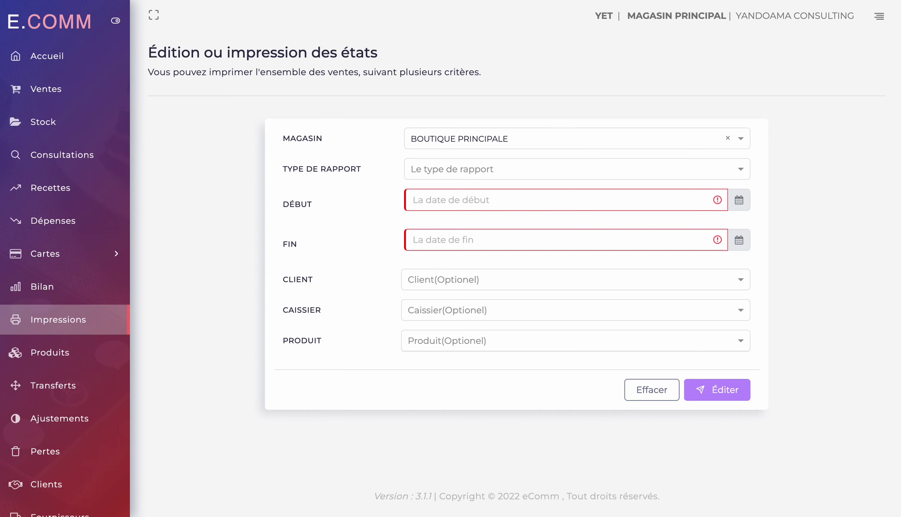